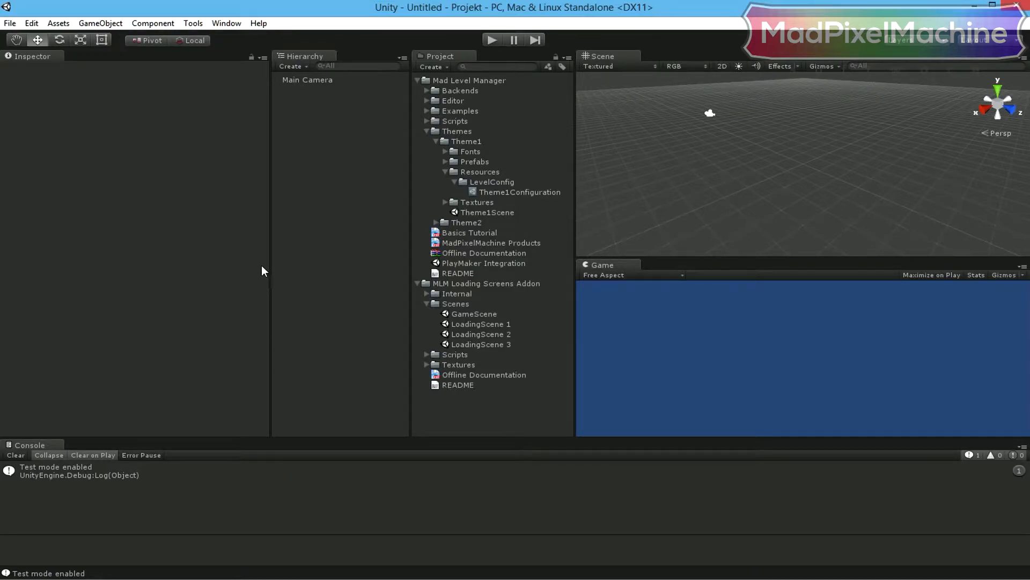
- Create a loading screen in the current scene with Mad Level Manager
{"action": "left_click", "coordinate": [193, 24]}
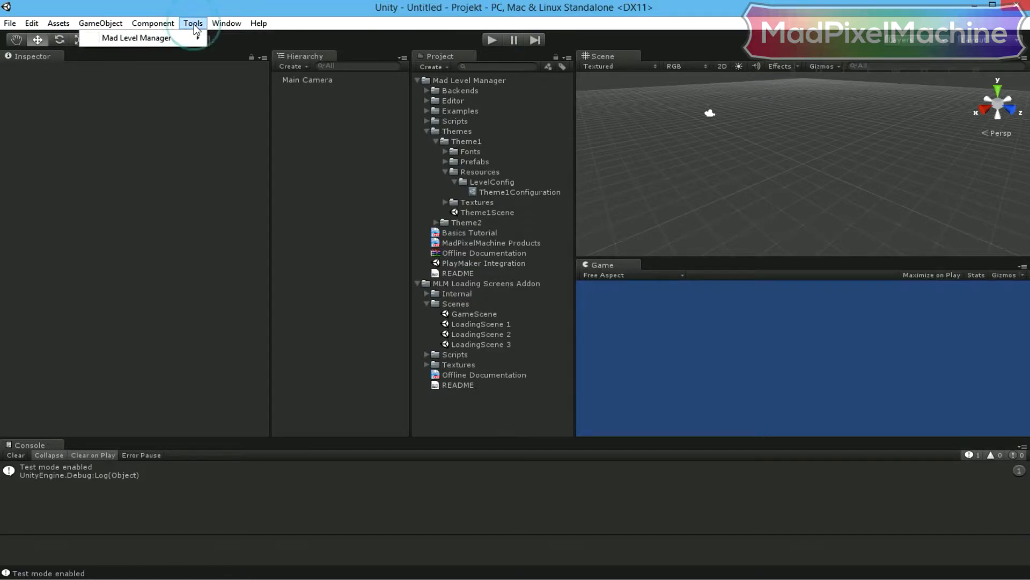
{"action": "mouse_move", "coordinate": [184, 37]}
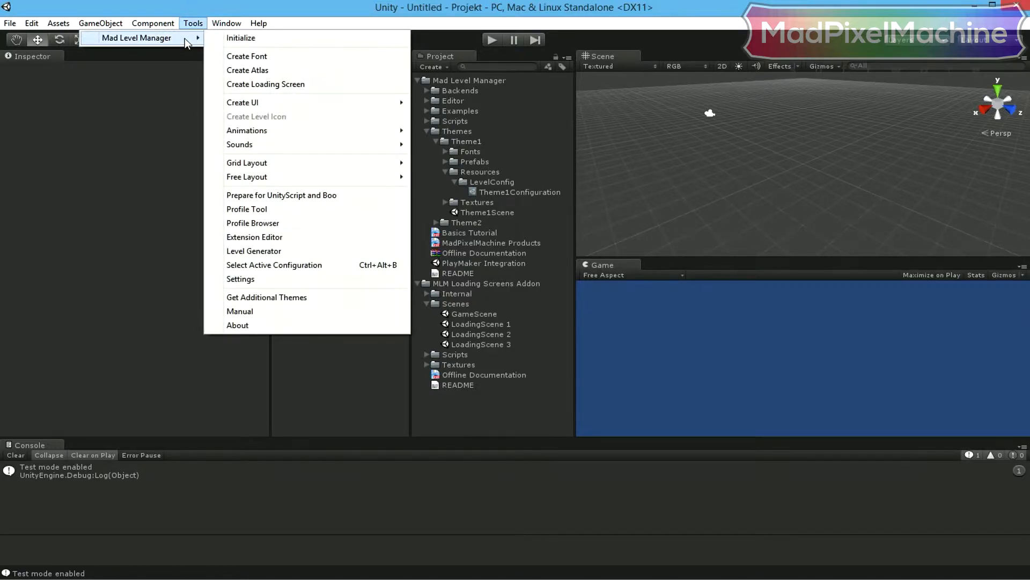
{"action": "left_click", "coordinate": [369, 86]}
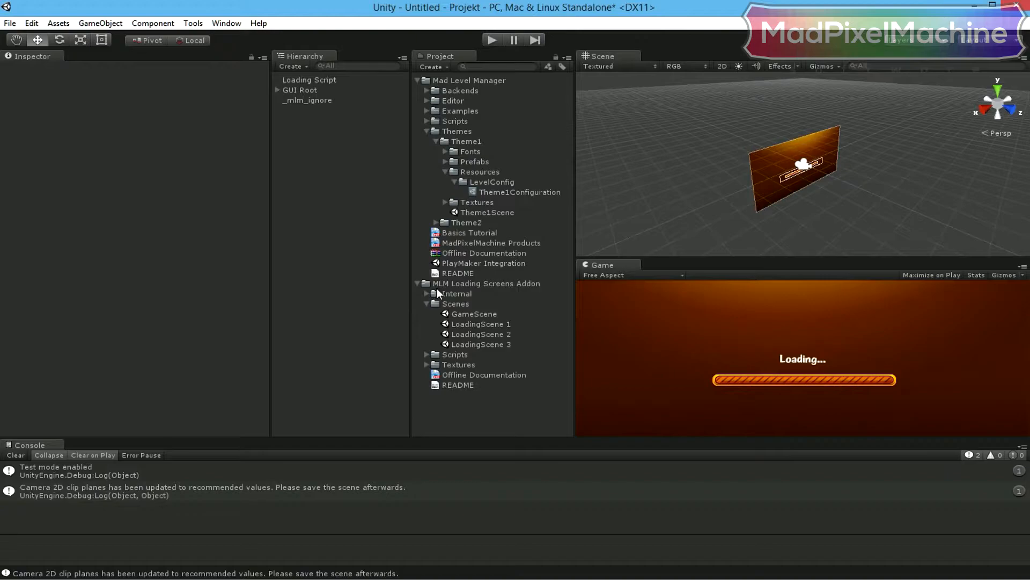
- Look at GameScene in the add-on's Scenes folder and show the Loading Script object's settings
{"action": "left_click", "coordinate": [458, 304]}
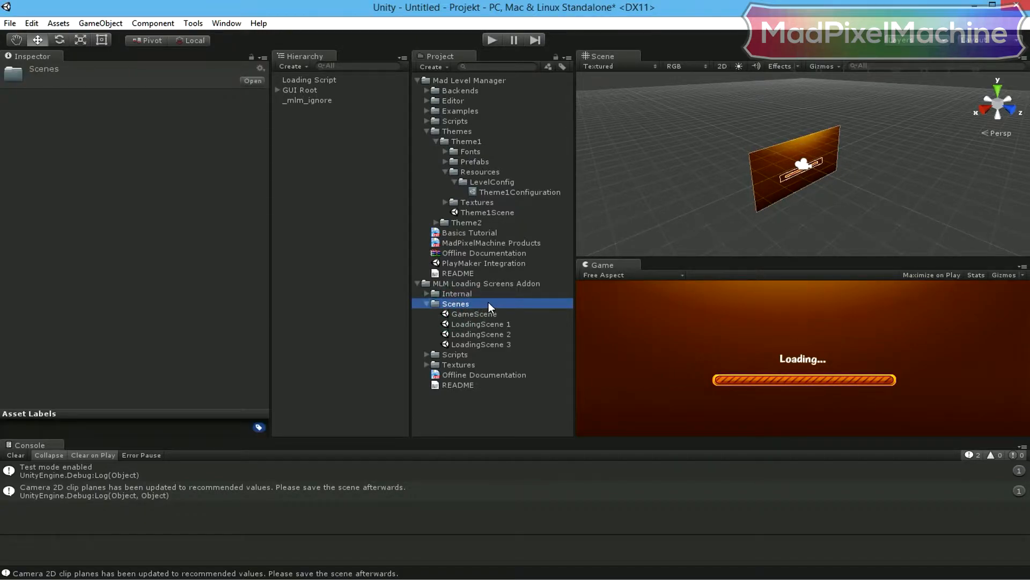
{"action": "left_click", "coordinate": [497, 316]}
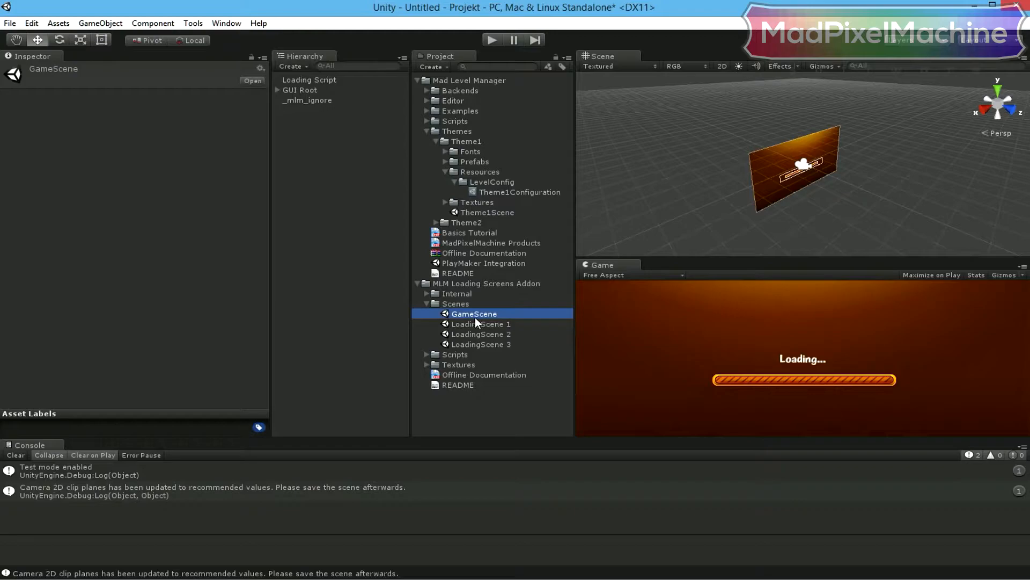
{"action": "left_click", "coordinate": [320, 79]}
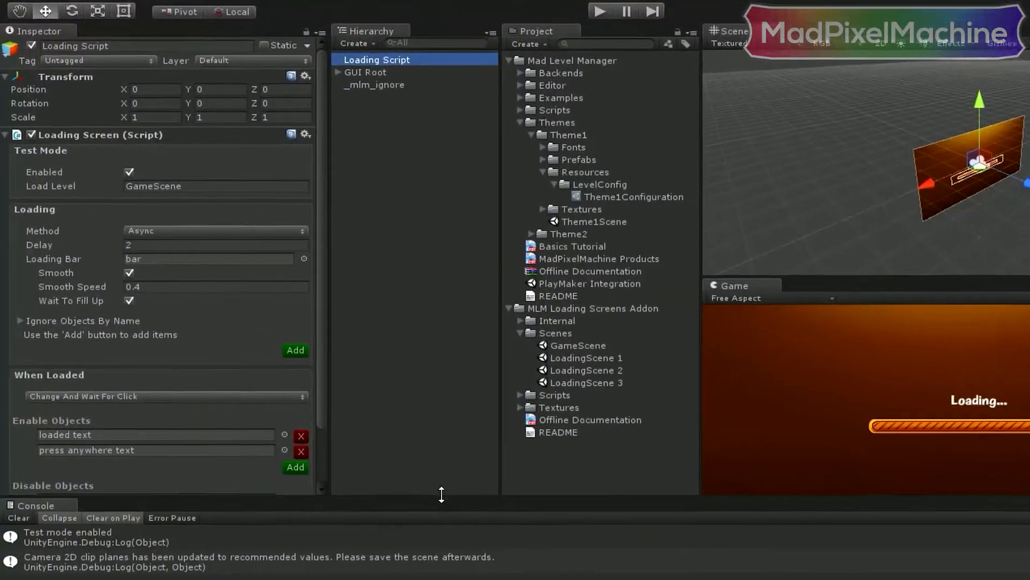
{"action": "left_click_drag", "start_coordinate": [359, 437], "coordinate": [358, 451]}
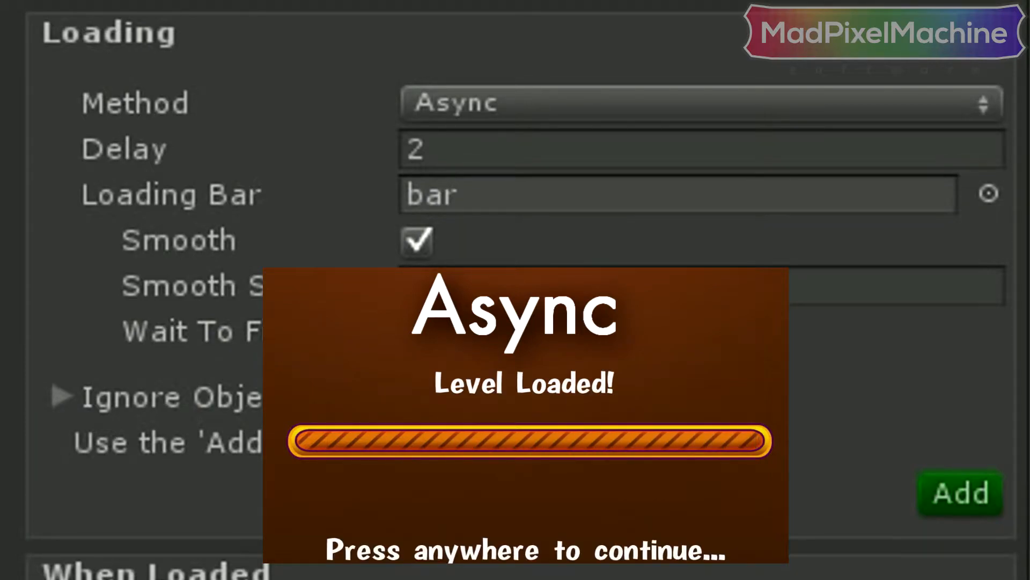
- Review the loading Method choices of the Loading Screen script, keeping Async
{"action": "left_click", "coordinate": [951, 113]}
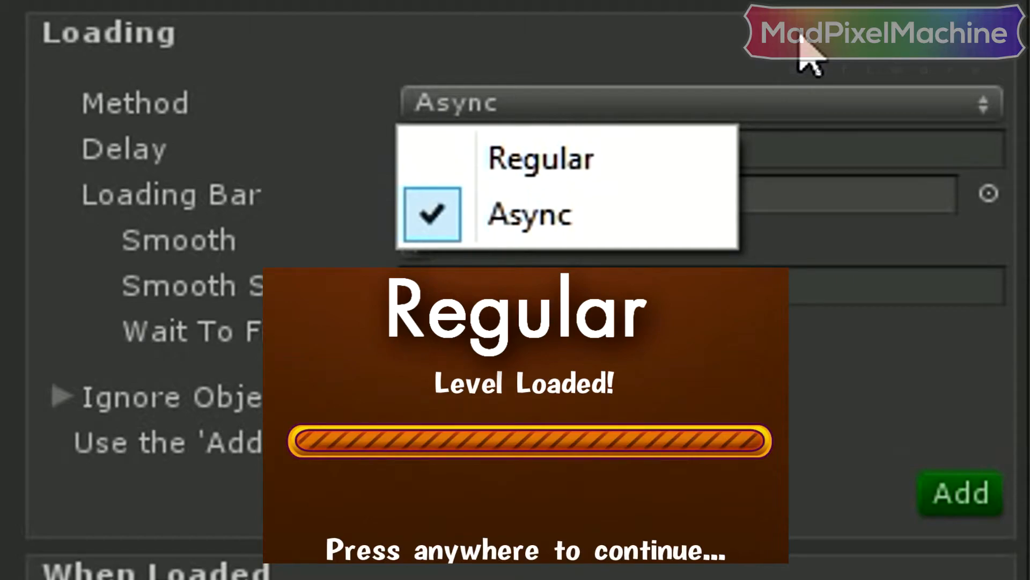
{"action": "left_click", "coordinate": [801, 38]}
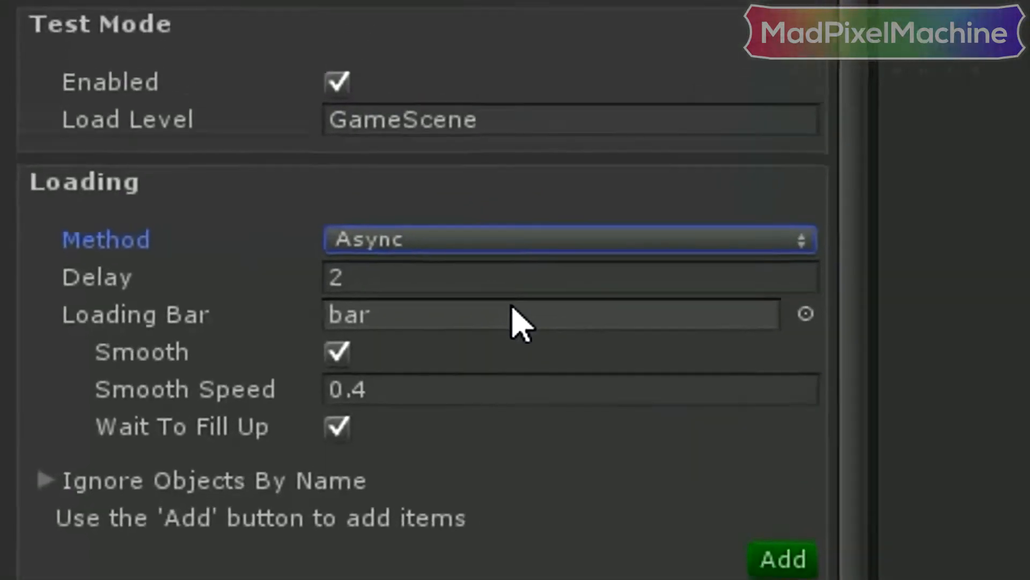
{"action": "left_click", "coordinate": [633, 194]}
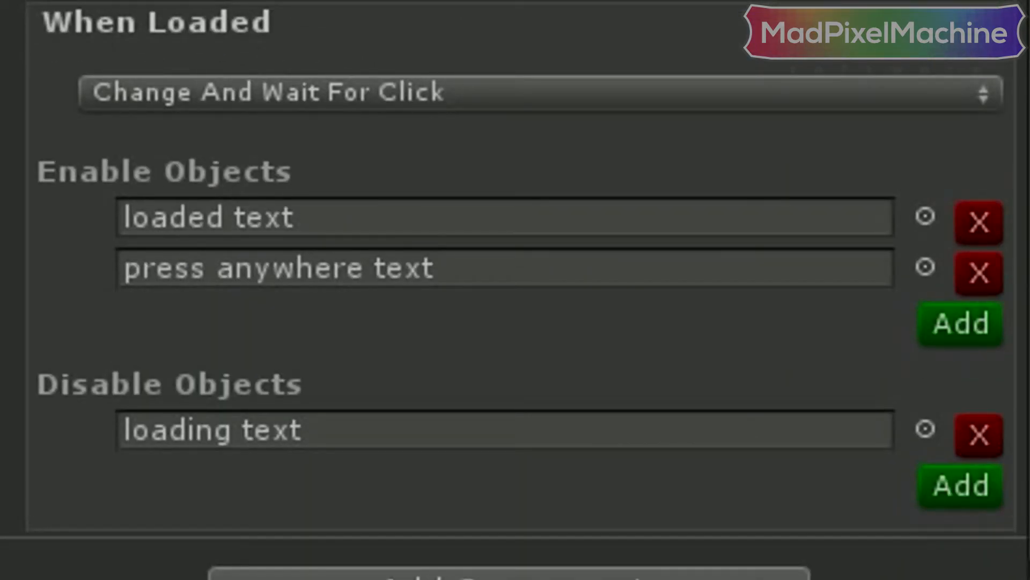
- Try the When Loaded modes Show Immediately and Wait And Show, and return to Change And Wait For Click
{"action": "left_click", "coordinate": [939, 91]}
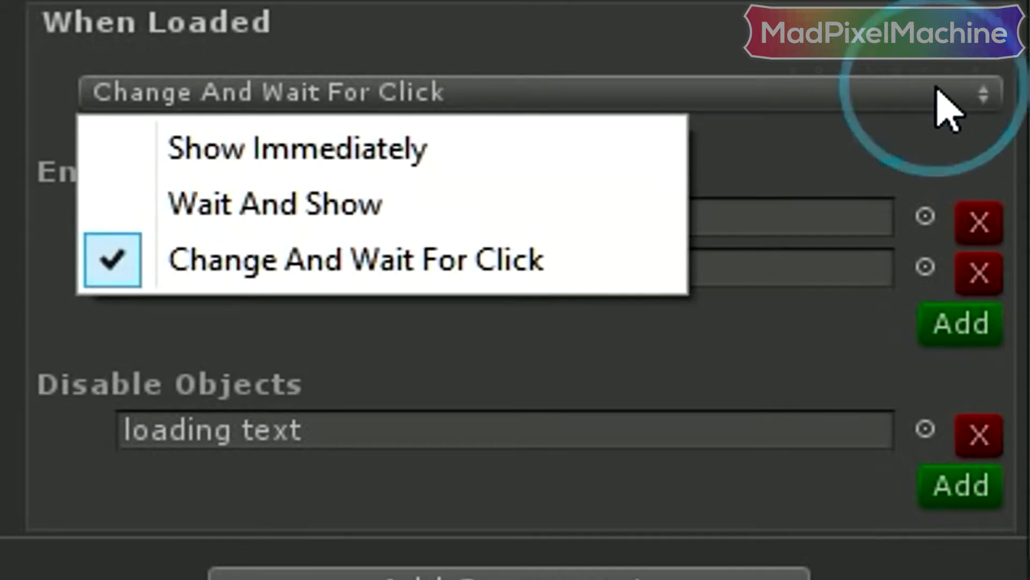
{"action": "left_click", "coordinate": [616, 141]}
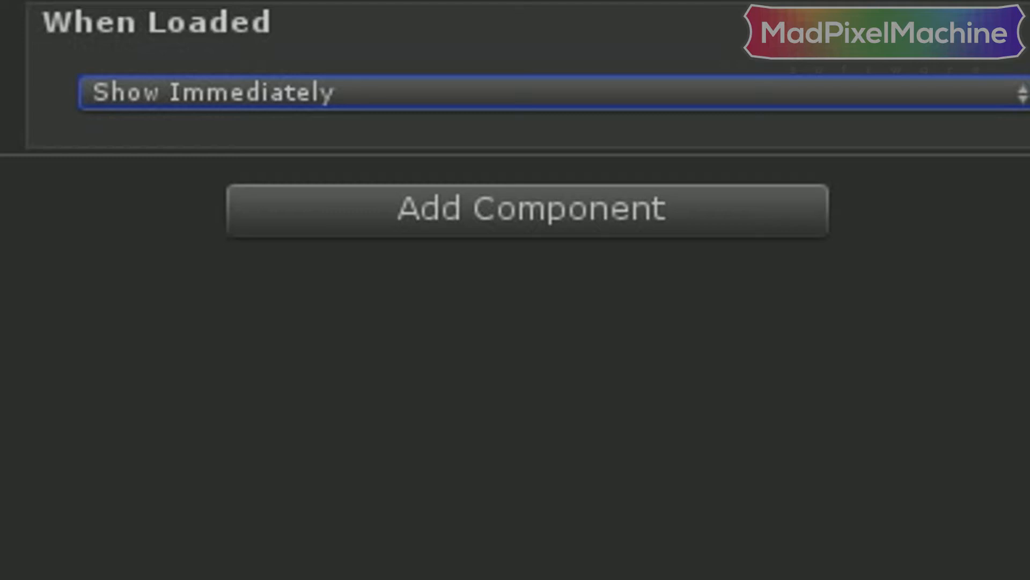
{"action": "left_click", "coordinate": [947, 102]}
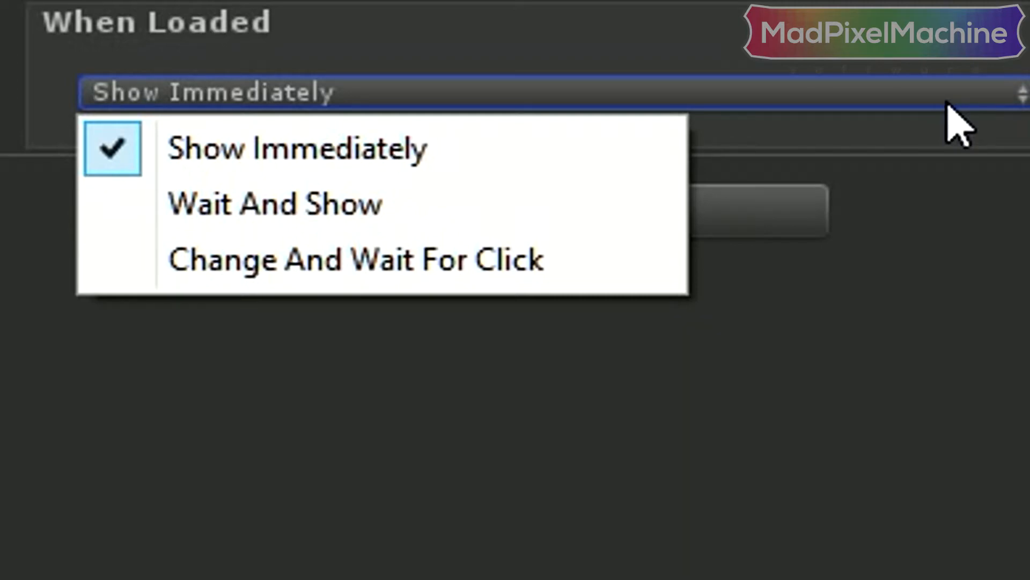
{"action": "left_click", "coordinate": [478, 210]}
{"action": "left_click", "coordinate": [876, 159]}
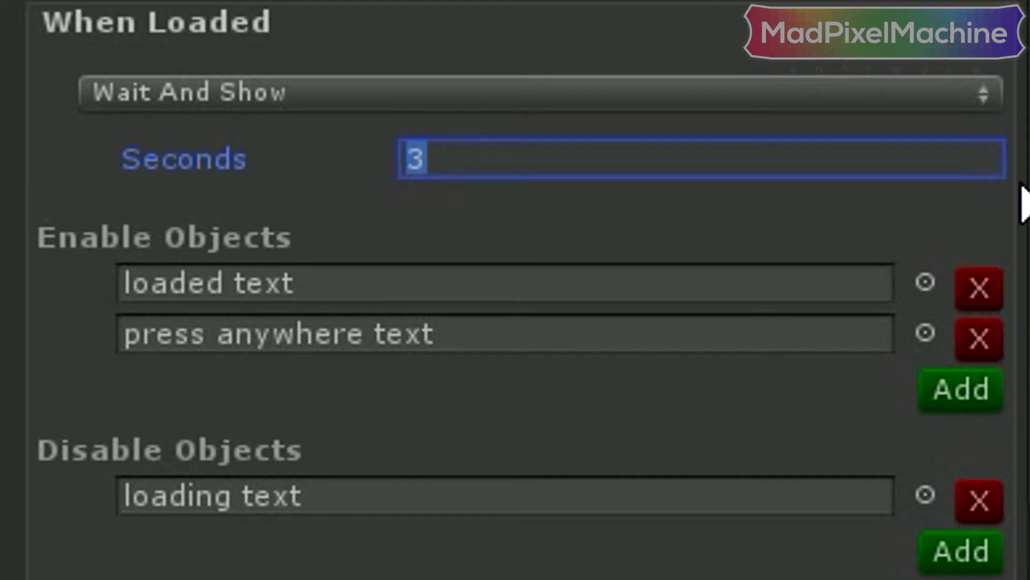
{"action": "left_click", "coordinate": [980, 107]}
{"action": "left_click", "coordinate": [610, 259]}
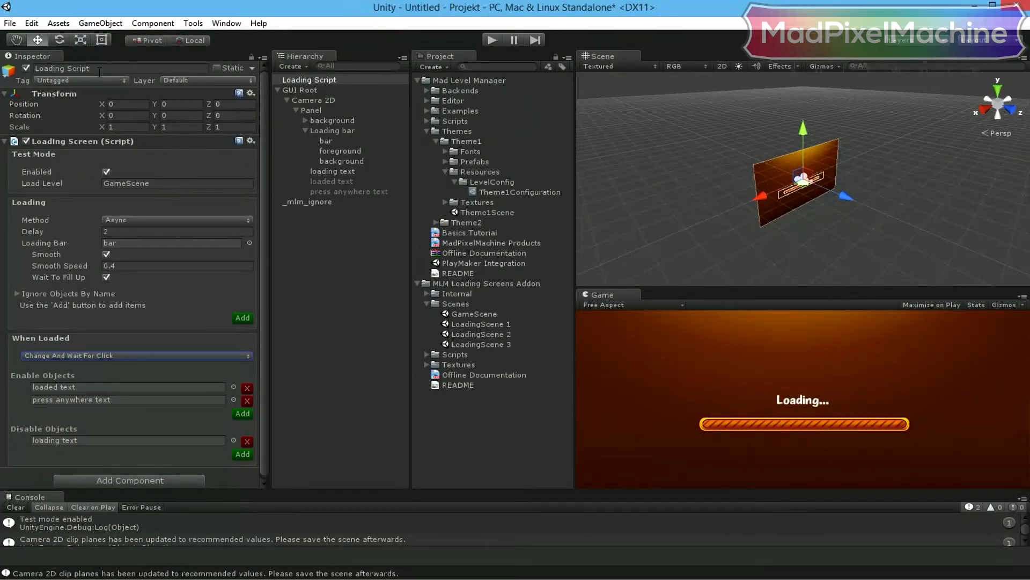
- Save the scene in the Assets folder as "loading screen"
{"action": "left_click", "coordinate": [10, 23]}
{"action": "left_click", "coordinate": [42, 70]}
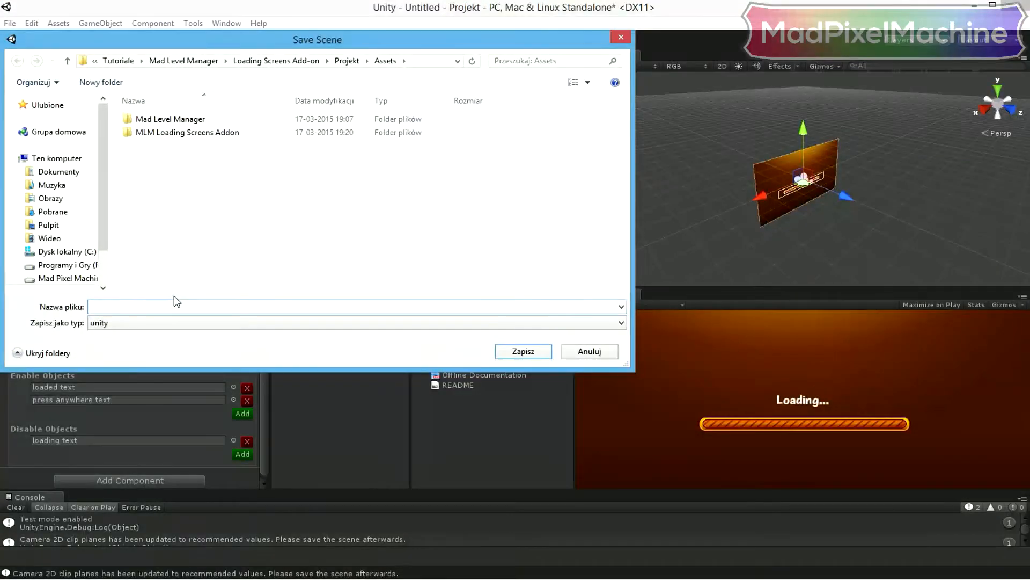
{"action": "left_click", "coordinate": [170, 307]}
{"action": "type", "text": "loading screen"}
{"action": "key", "text": "Return"}
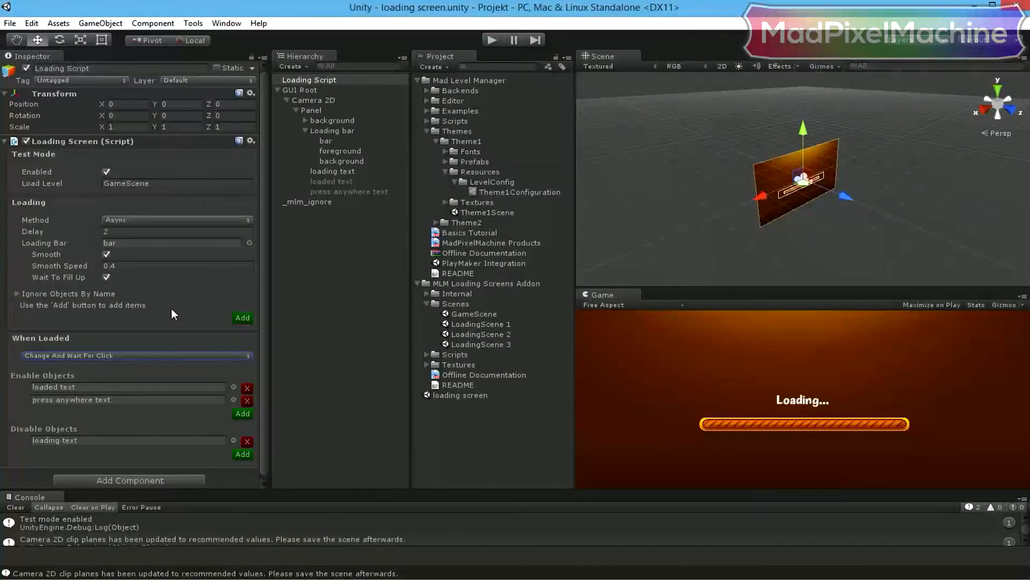
- Check which scenes are included in the build settings
{"action": "left_click", "coordinate": [10, 23]}
{"action": "left_click", "coordinate": [39, 149]}
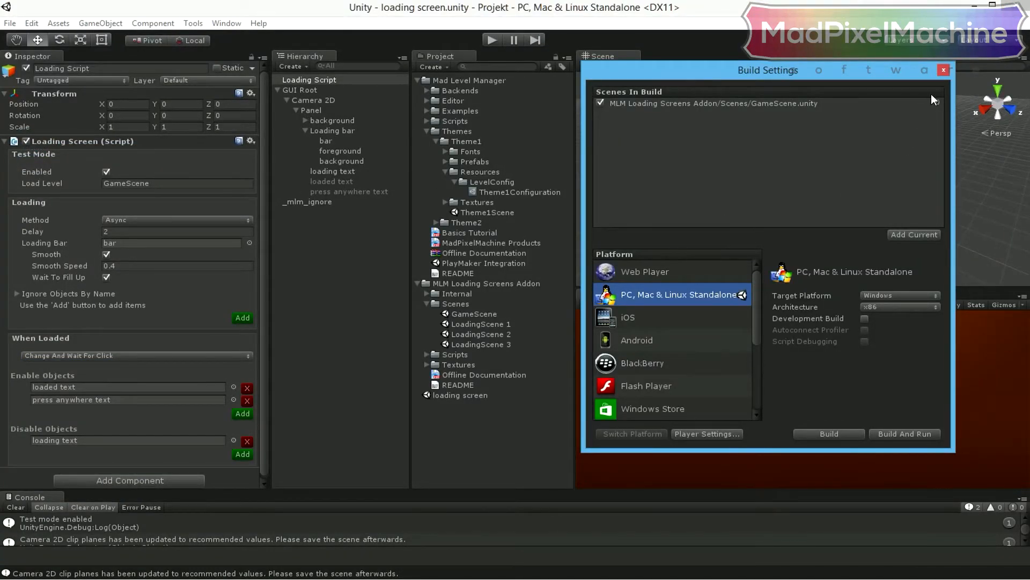
{"action": "left_click", "coordinate": [944, 69]}
- Play the loading screen scene, continue into the loaded level, and stop playback
{"action": "left_click", "coordinate": [493, 40]}
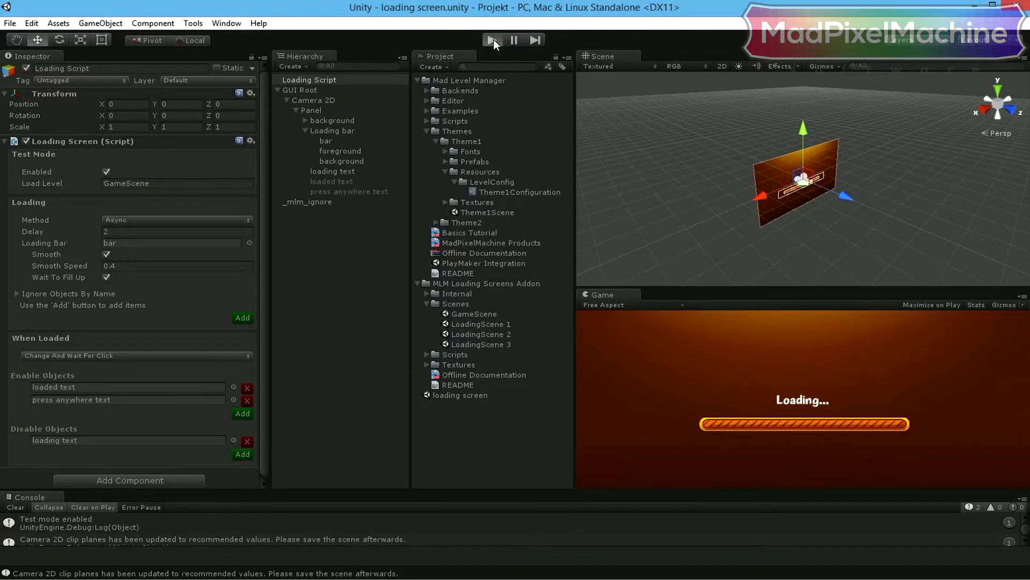
{"action": "left_click", "coordinate": [492, 40]}
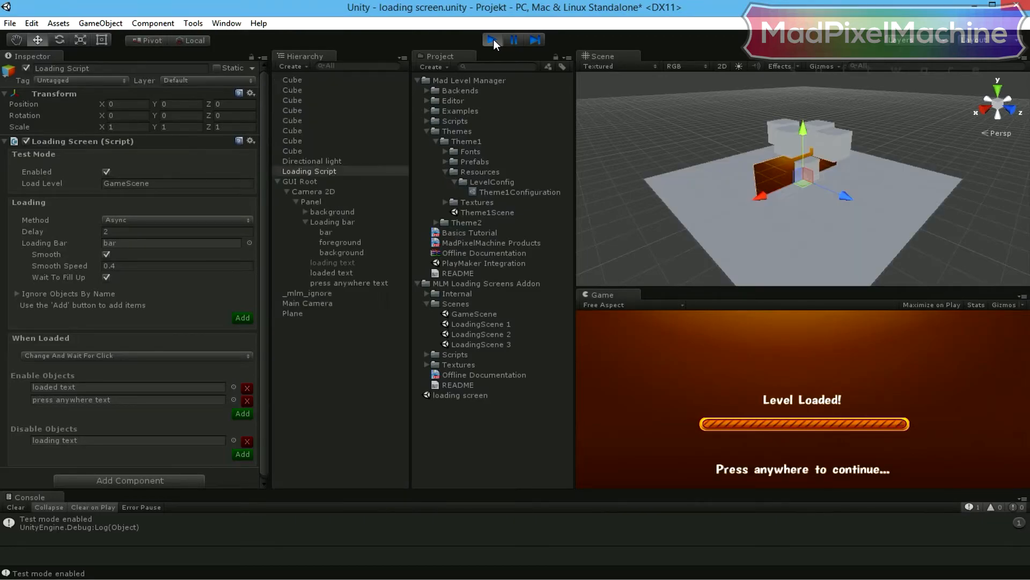
{"action": "left_click", "coordinate": [885, 451]}
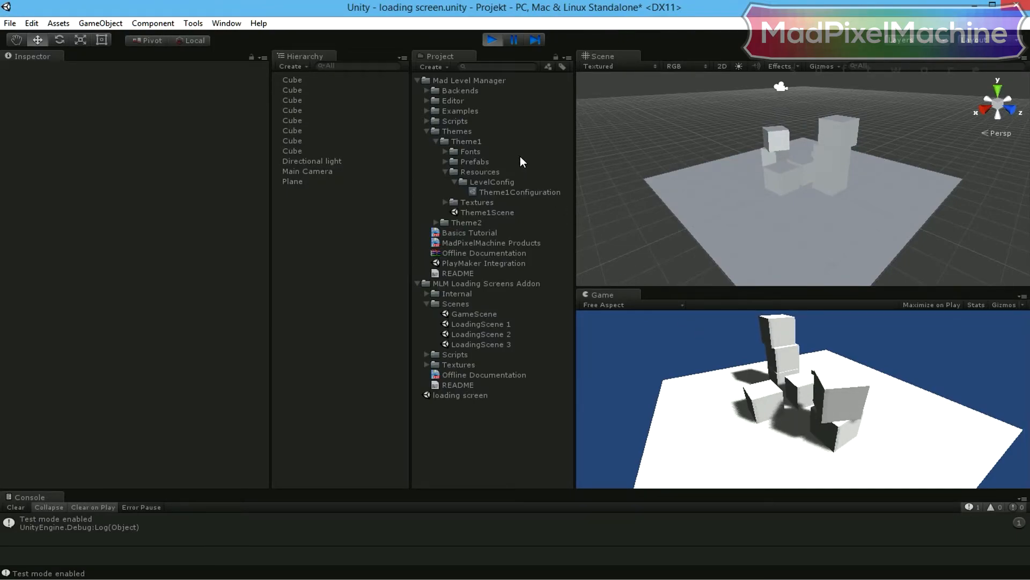
{"action": "left_click", "coordinate": [491, 39]}
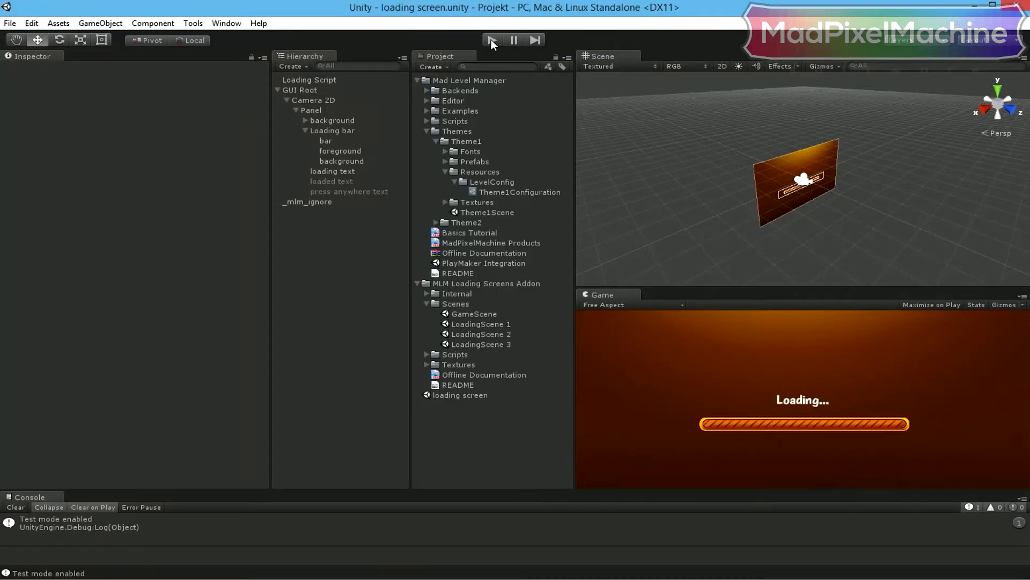
- Disable Test Mode on the Loading Script object
{"action": "left_click", "coordinate": [322, 80]}
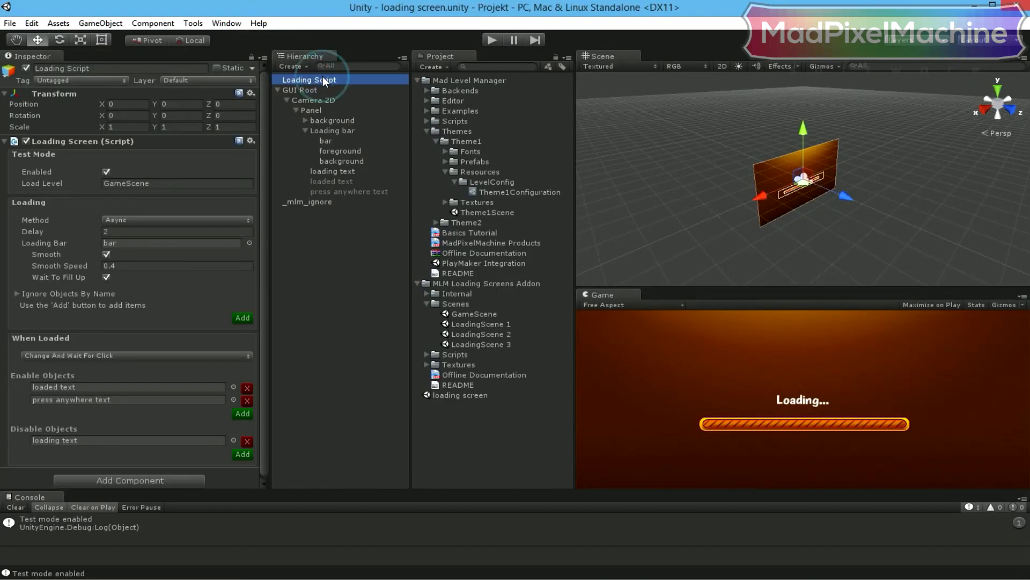
{"action": "left_click", "coordinate": [106, 172]}
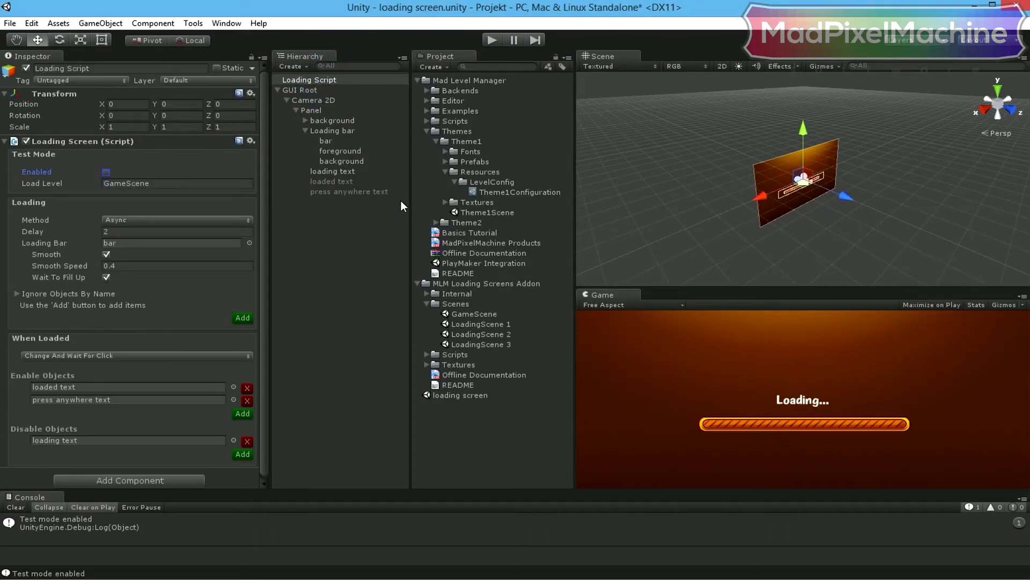
- Assign GameScene as the scene for Level 1 in Theme1Configuration
{"action": "left_click", "coordinate": [502, 193]}
{"action": "left_click", "coordinate": [69, 204]}
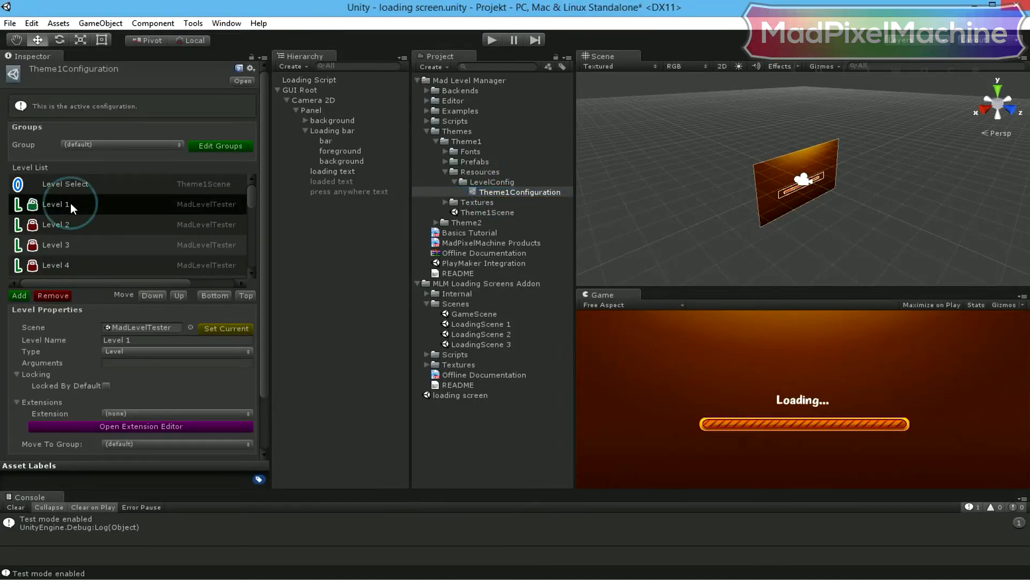
- Create a new extension named "loading screen" for Theme1Configuration
{"action": "left_click", "coordinate": [133, 425]}
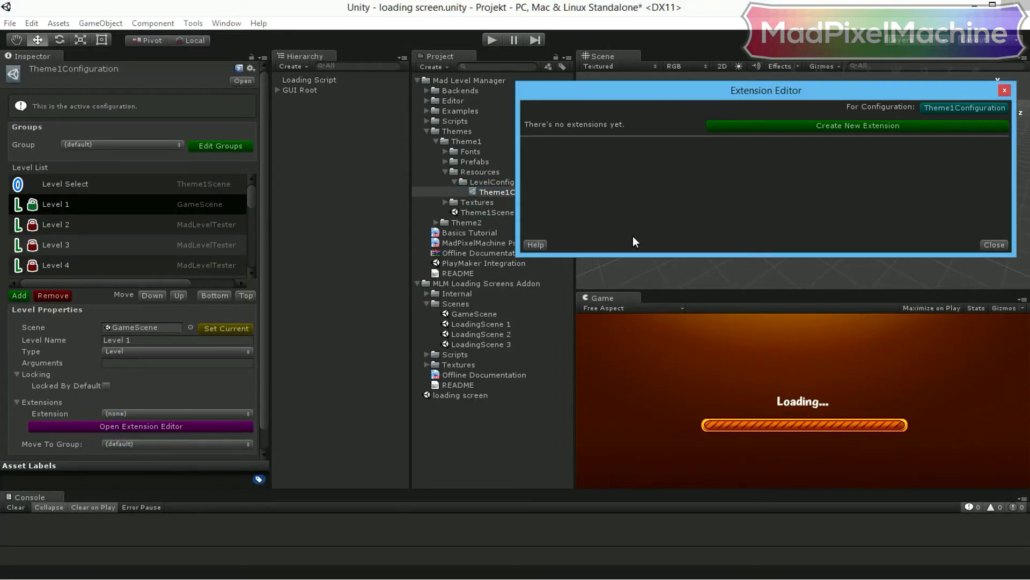
{"action": "left_click", "coordinate": [798, 128]}
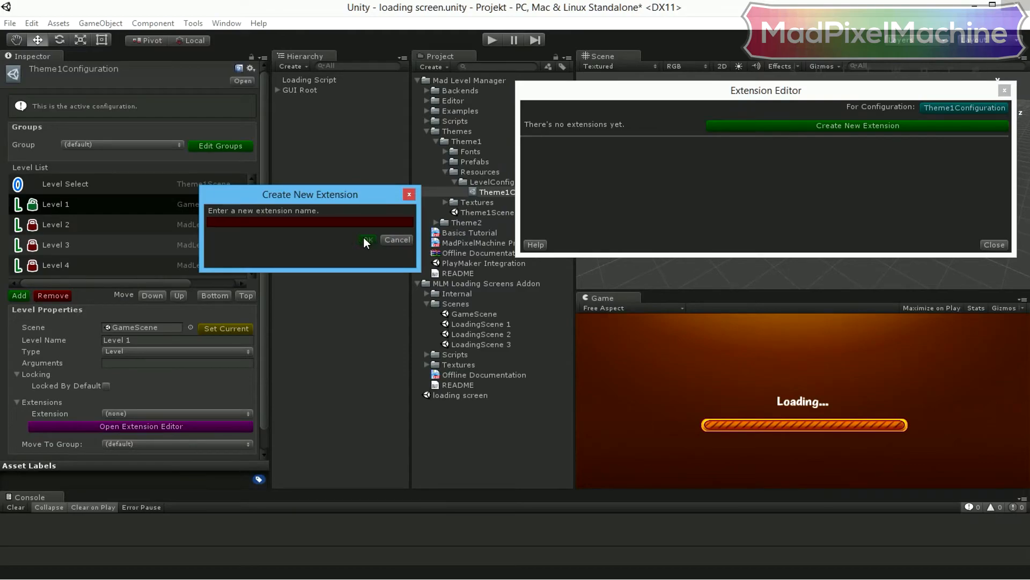
{"action": "left_click", "coordinate": [354, 219]}
{"action": "type", "text": "loa"}
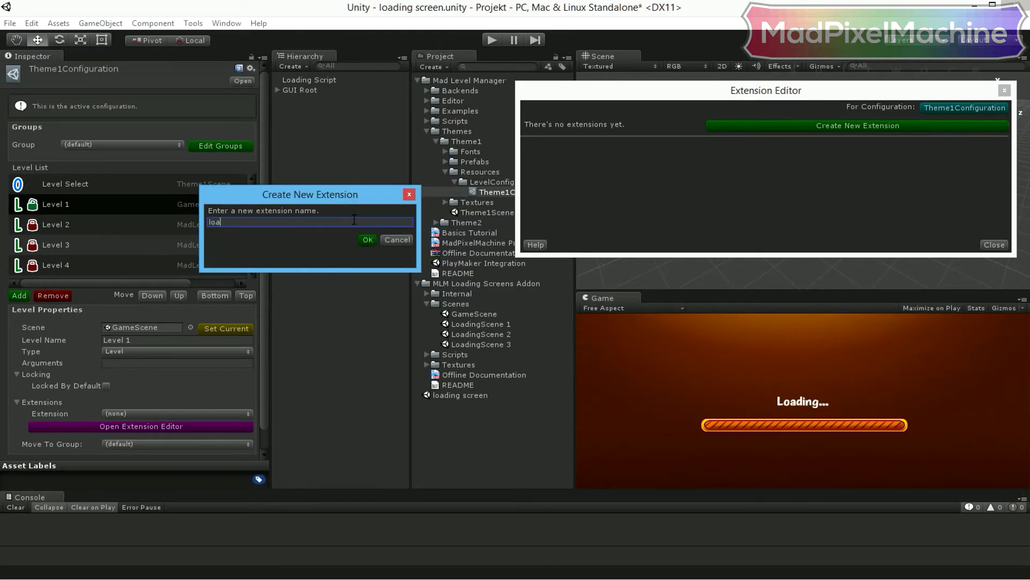
{"action": "type", "text": "ding screen"}
{"action": "key", "text": "Return"}
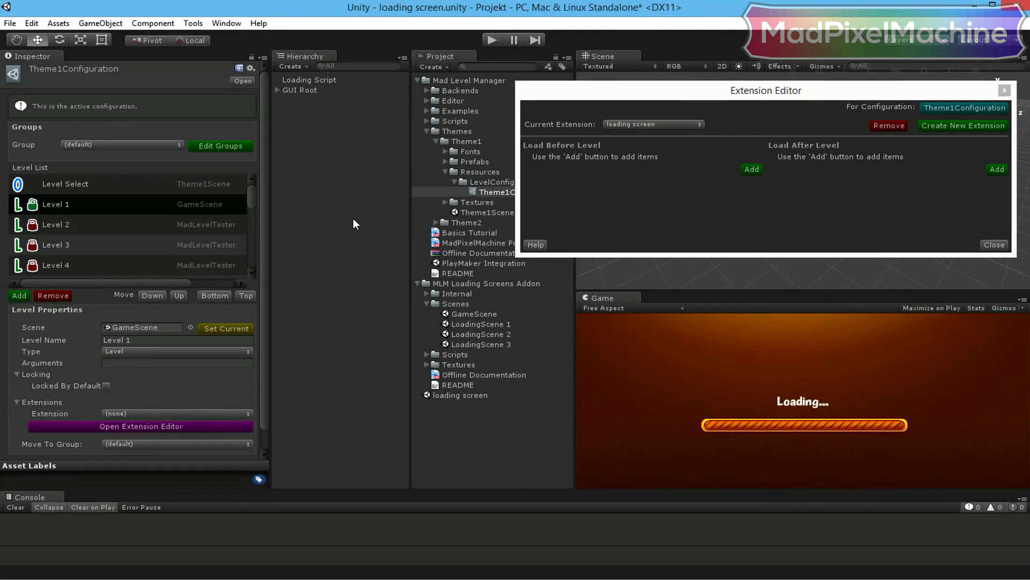
- Add the loading screen scene to the extension's Load Before Level list and assign the extension to Level 1
{"action": "left_click", "coordinate": [752, 170]}
{"action": "left_click_drag", "start_coordinate": [468, 395], "coordinate": [651, 157]}
{"action": "left_click", "coordinate": [994, 244]}
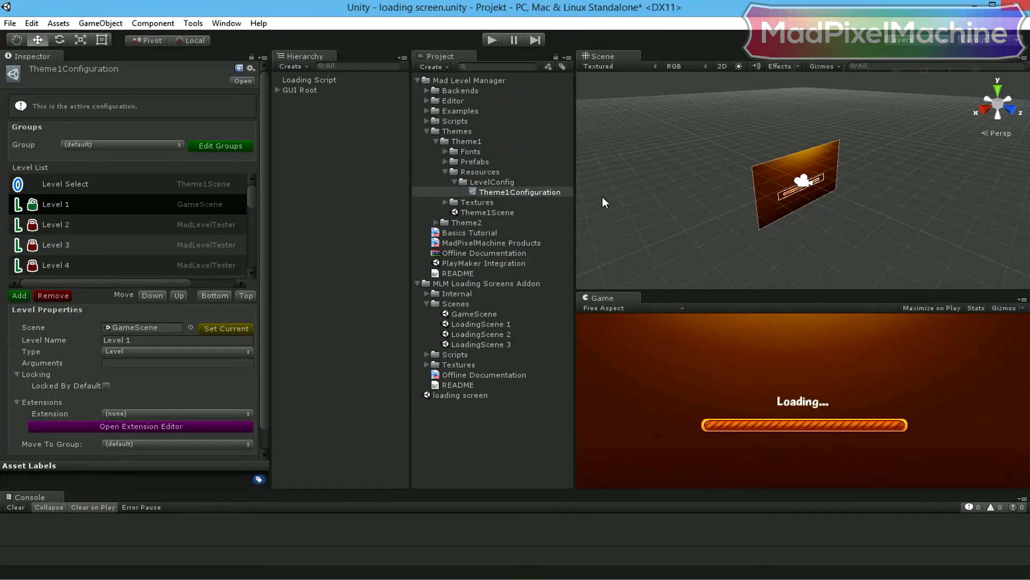
{"action": "left_click", "coordinate": [156, 412]}
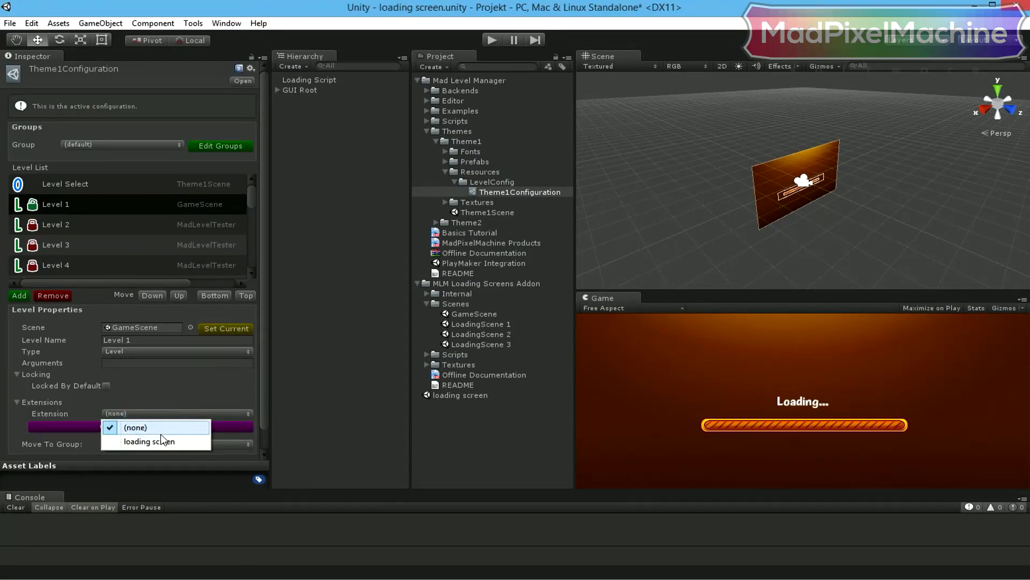
{"action": "left_click", "coordinate": [160, 439]}
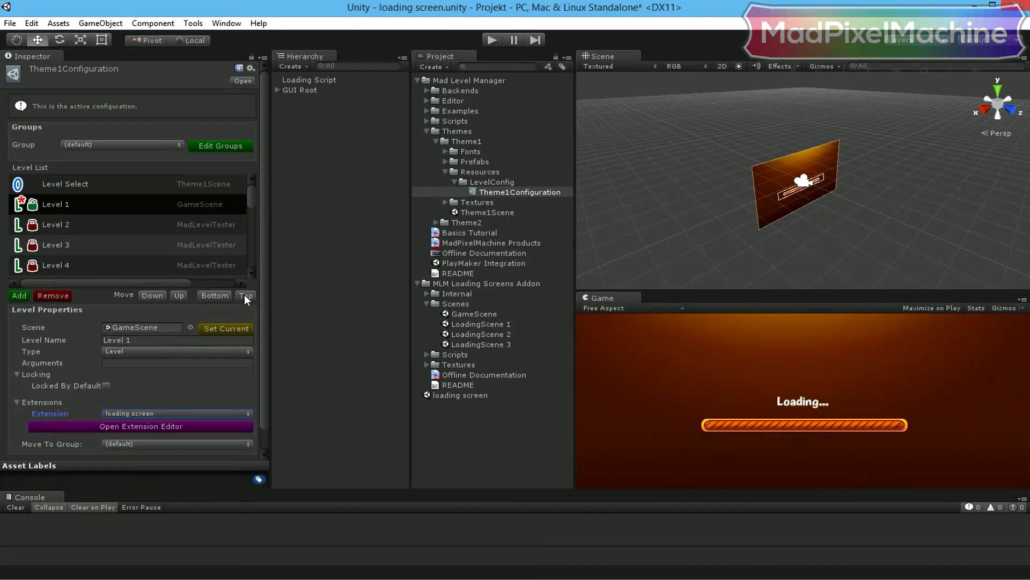
- Open the Level Select scene from the level list and enlarge the Game view
{"action": "double_click", "coordinate": [111, 183]}
{"action": "left_click", "coordinate": [504, 327]}
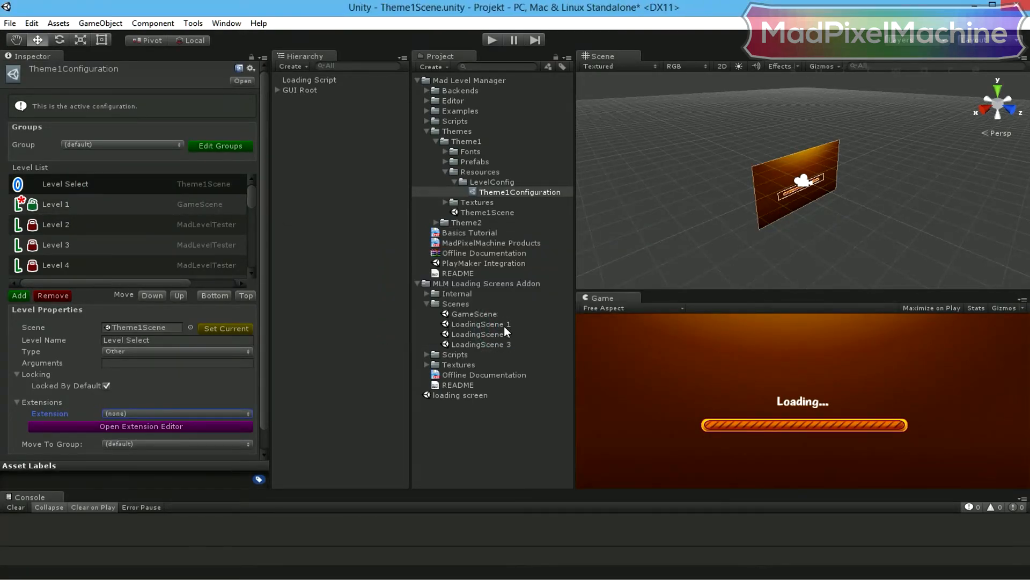
{"action": "left_click_drag", "start_coordinate": [651, 291], "coordinate": [653, 191]}
- Play the level select scene, launch level 1, and continue past the loading screen into the level
{"action": "left_click", "coordinate": [491, 40]}
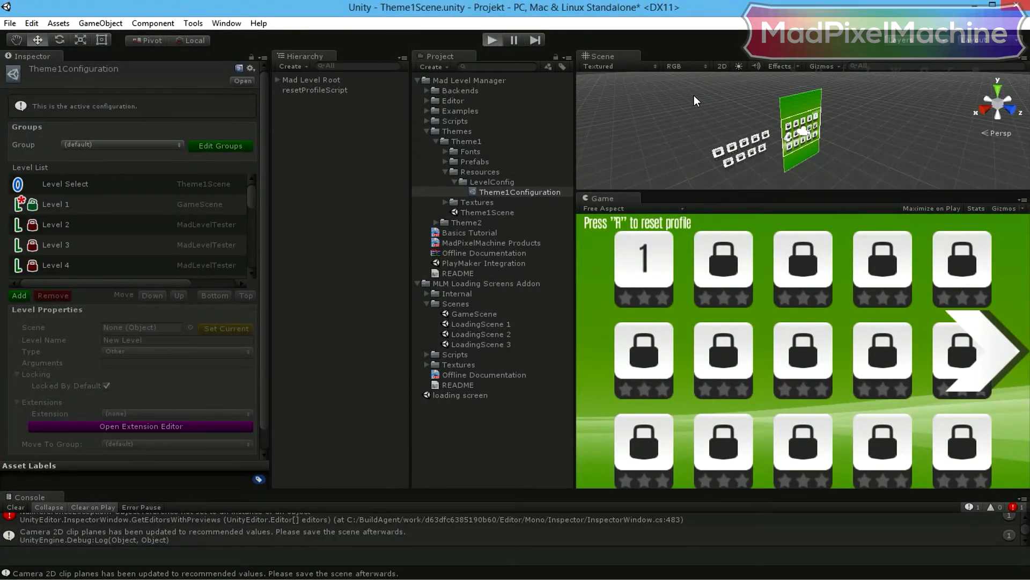
{"action": "left_click", "coordinate": [660, 241]}
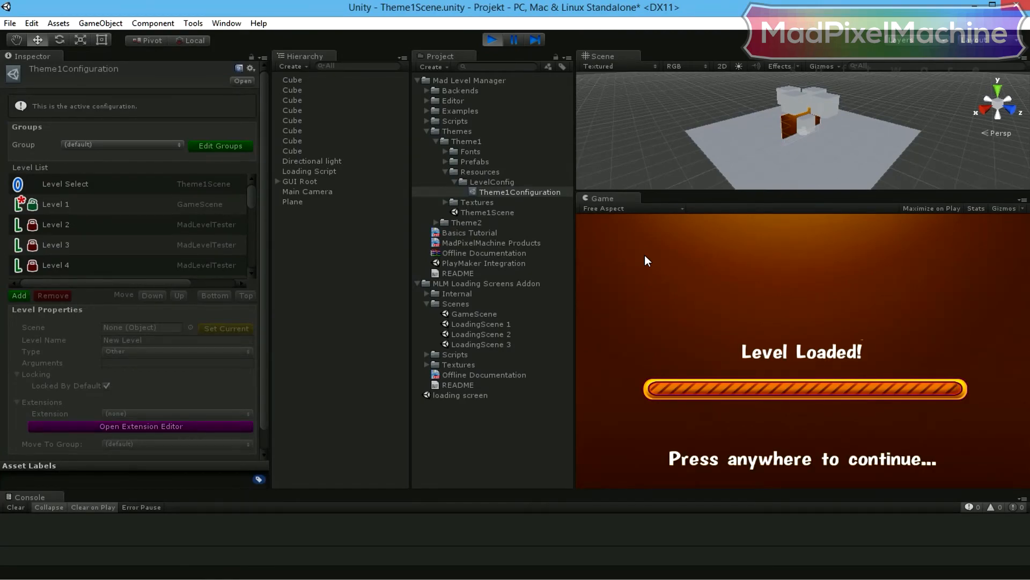
{"action": "left_click", "coordinate": [646, 256]}
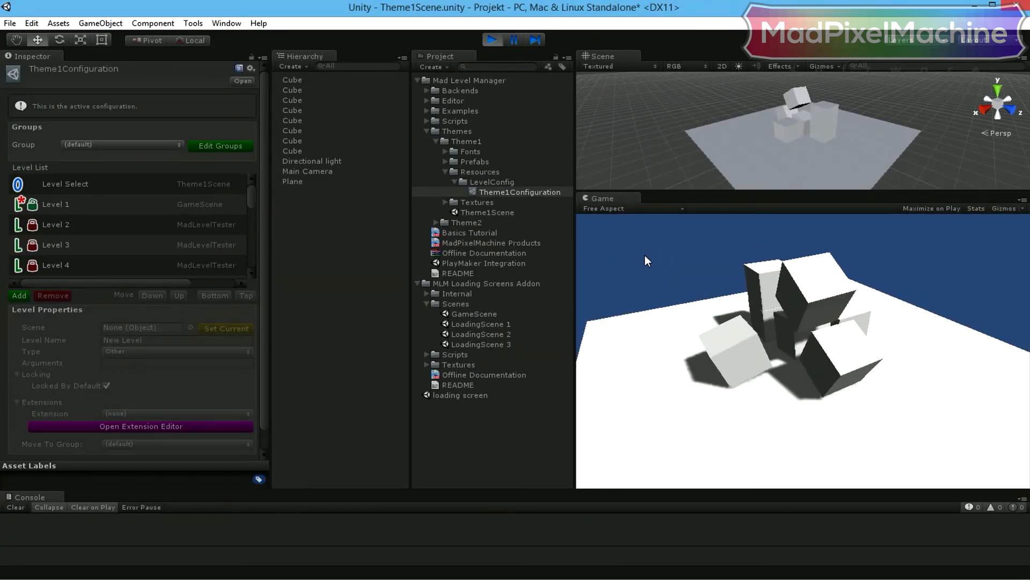